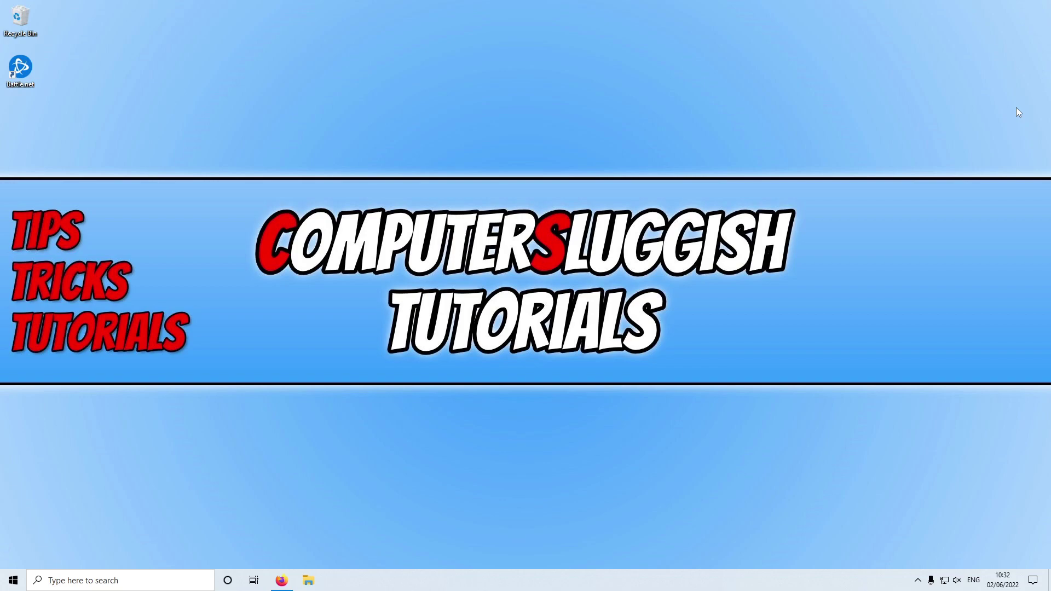
Run Google's speed test in Firefox, measuring 109.6 Mbps download and 9.13 Mbps upload.
{"action": "left_click", "coordinate": [281, 580]}
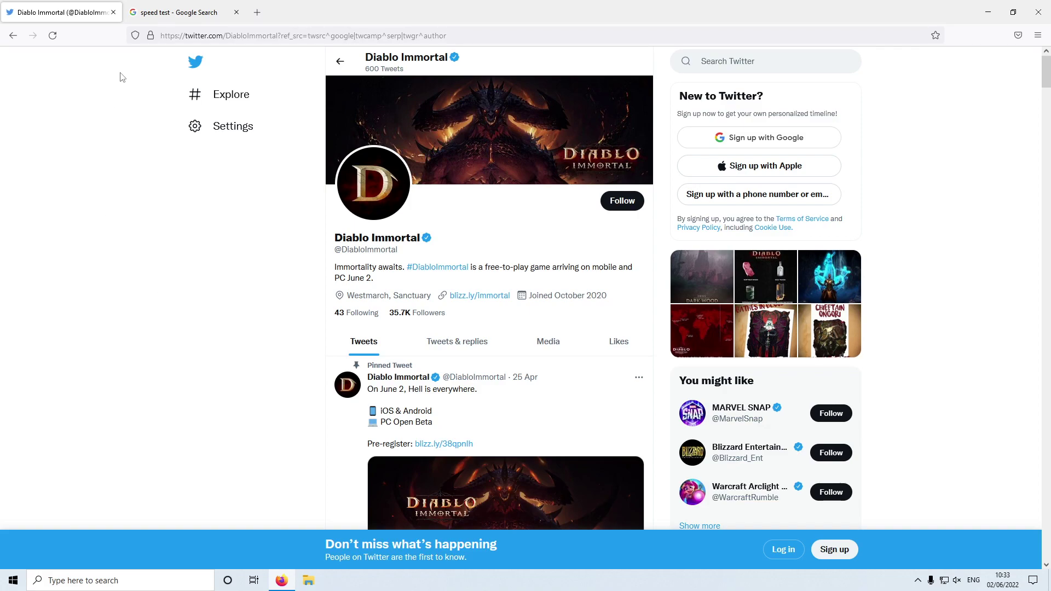
{"action": "left_click", "coordinate": [146, 5]}
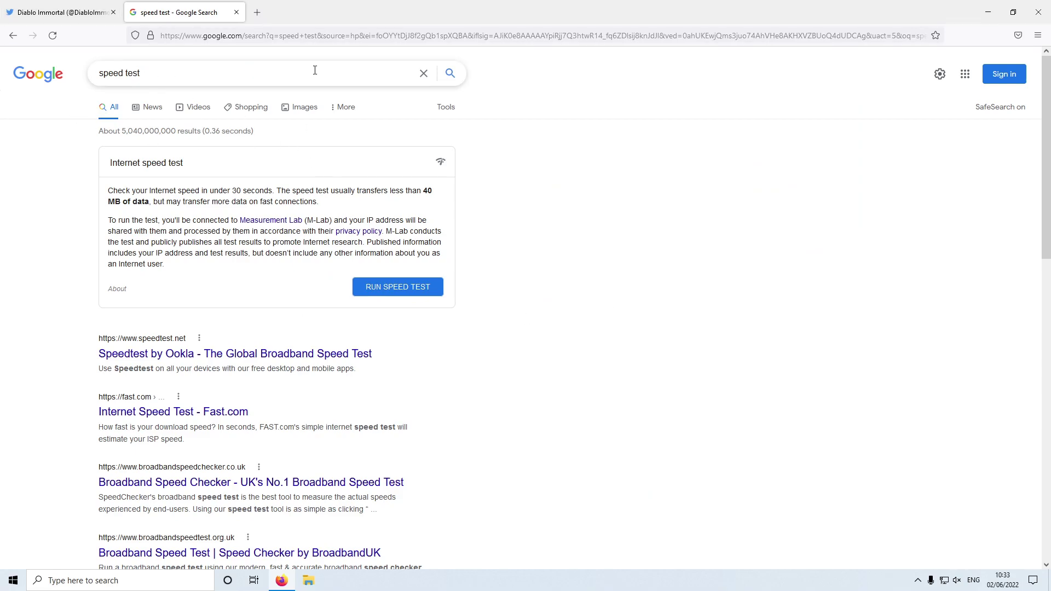
{"action": "left_click", "coordinate": [413, 298]}
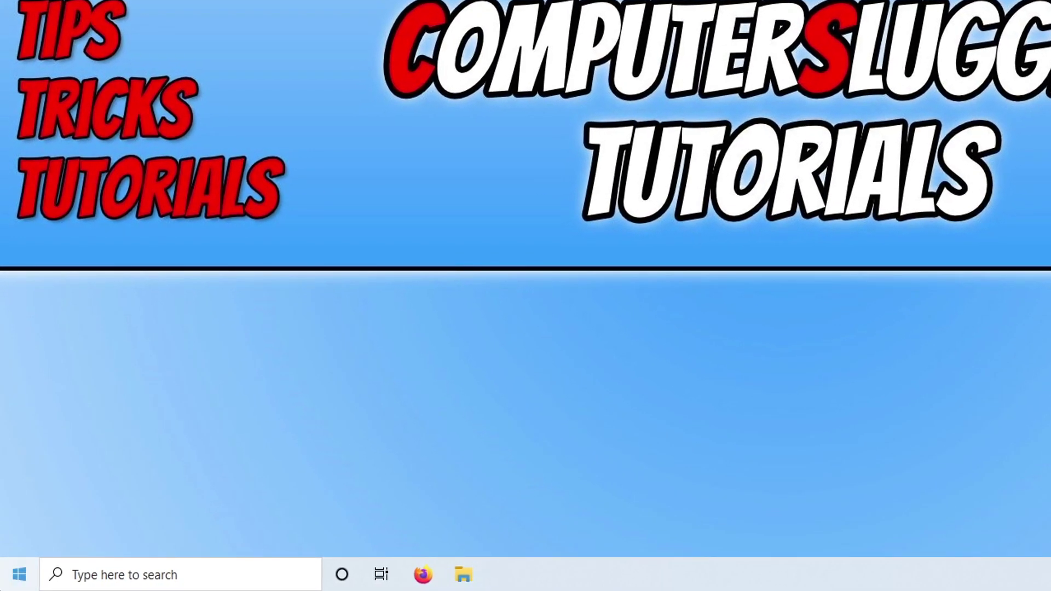
Check for updates under Settings' Update & Security, confirming the PC is up to date.
{"action": "right_click", "coordinate": [7, 583]}
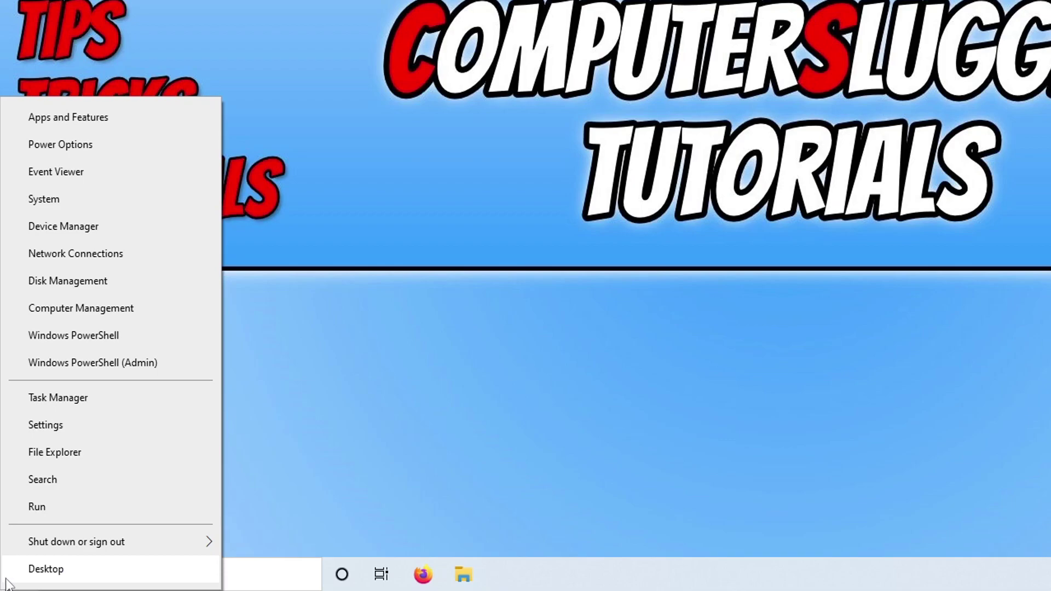
{"action": "left_click", "coordinate": [71, 425]}
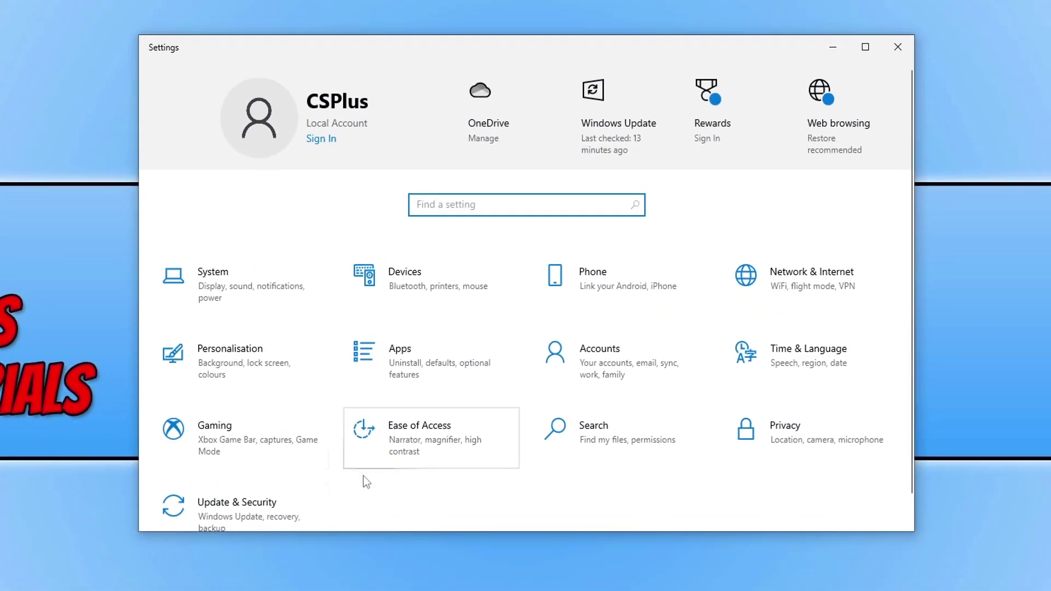
{"action": "left_click", "coordinate": [236, 506]}
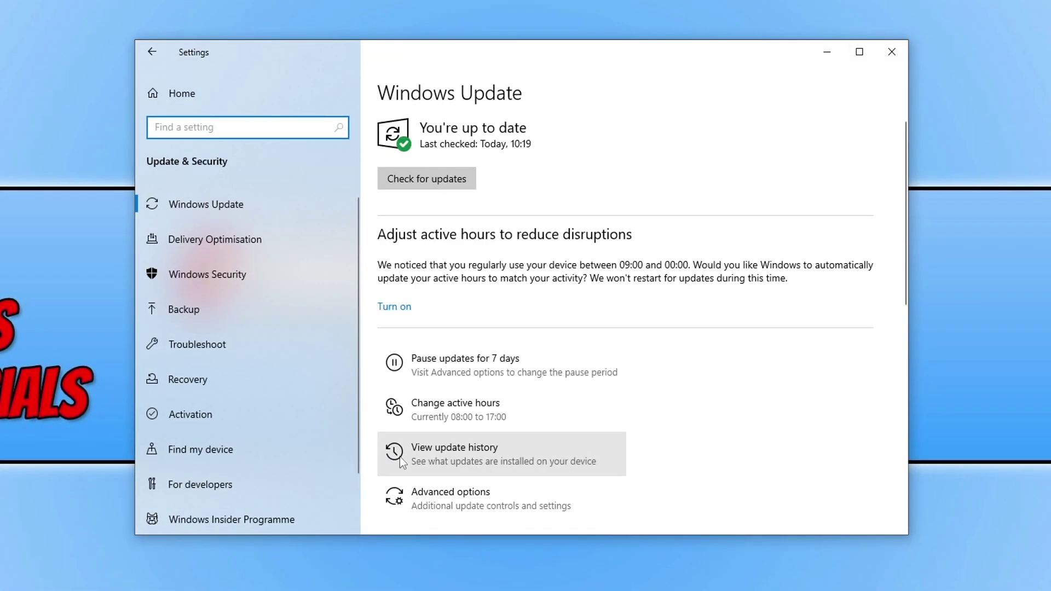
{"action": "left_click", "coordinate": [438, 179]}
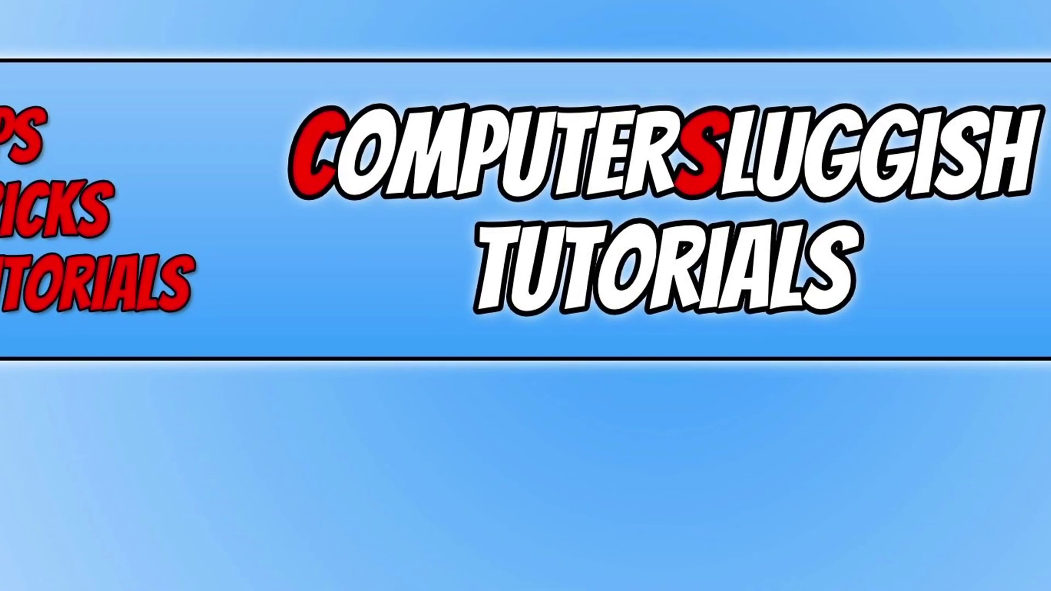
Open Device Manager and expand Network adapters to show the Realtek PCIe GbE Family Controller.
{"action": "right_click", "coordinate": [10, 583]}
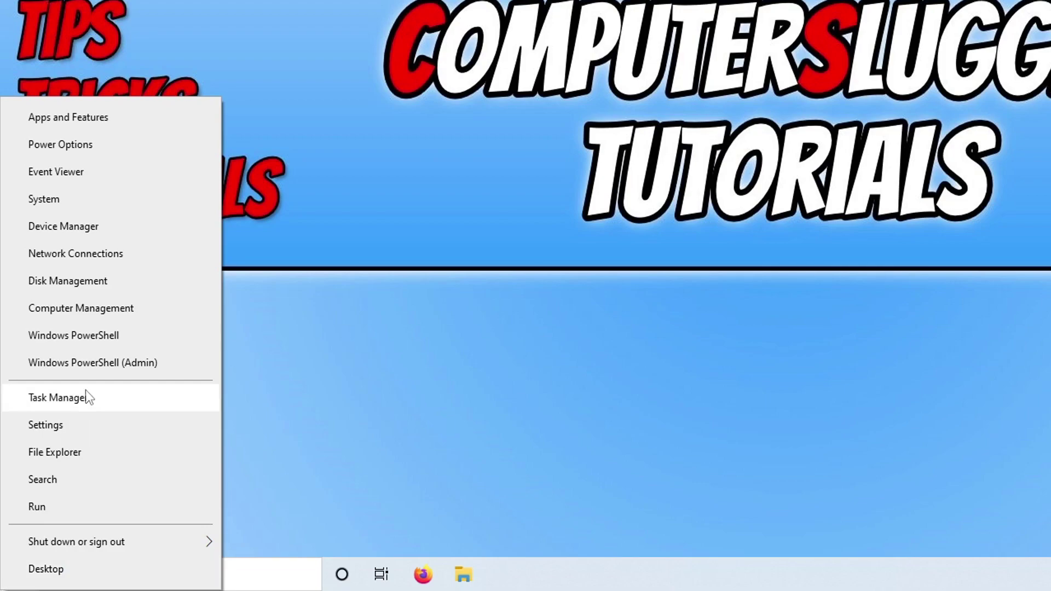
{"action": "left_click", "coordinate": [137, 226]}
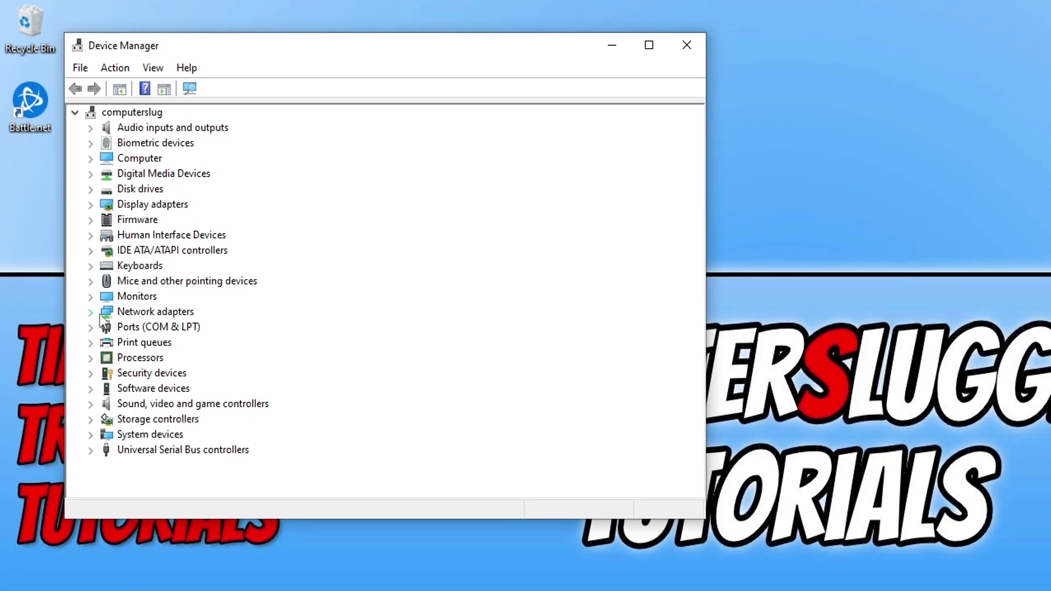
{"action": "left_click", "coordinate": [99, 314]}
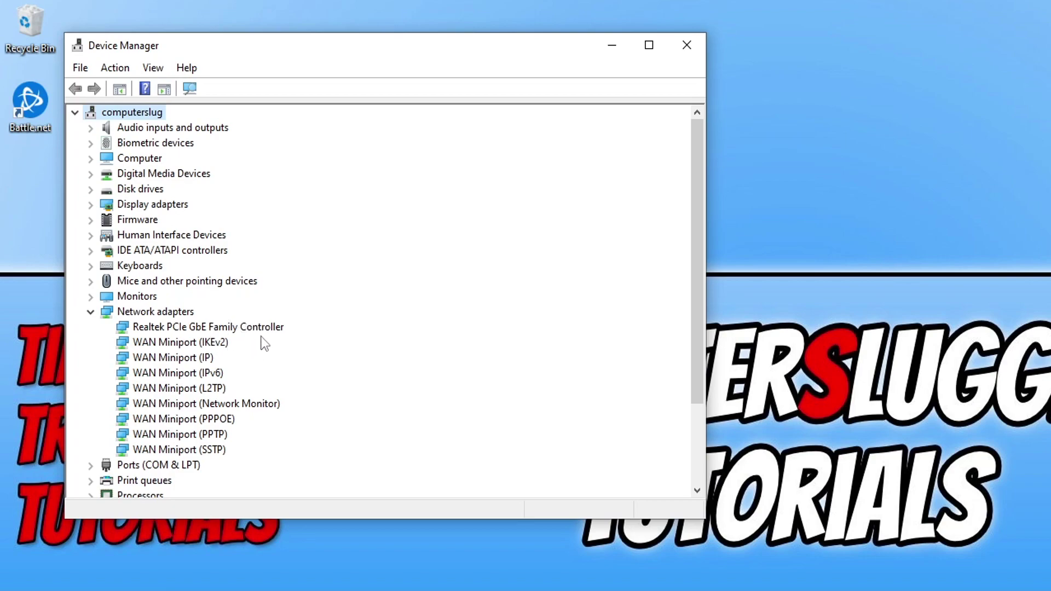
Auto-search for a Realtek PCIe GbE driver update (already current), then close Device Manager.
{"action": "right_click", "coordinate": [223, 326]}
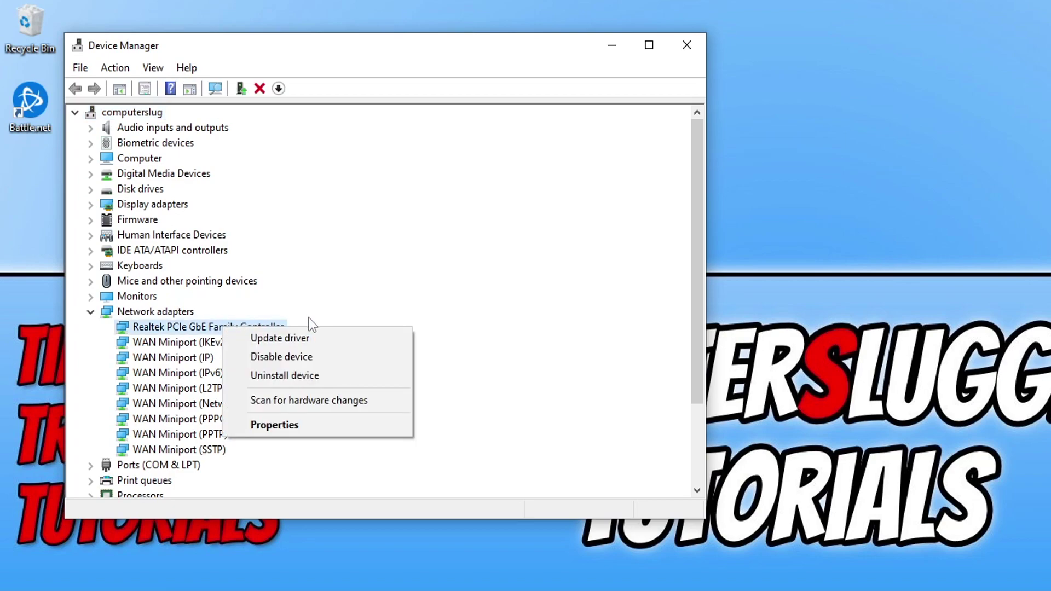
{"action": "left_click", "coordinate": [332, 335]}
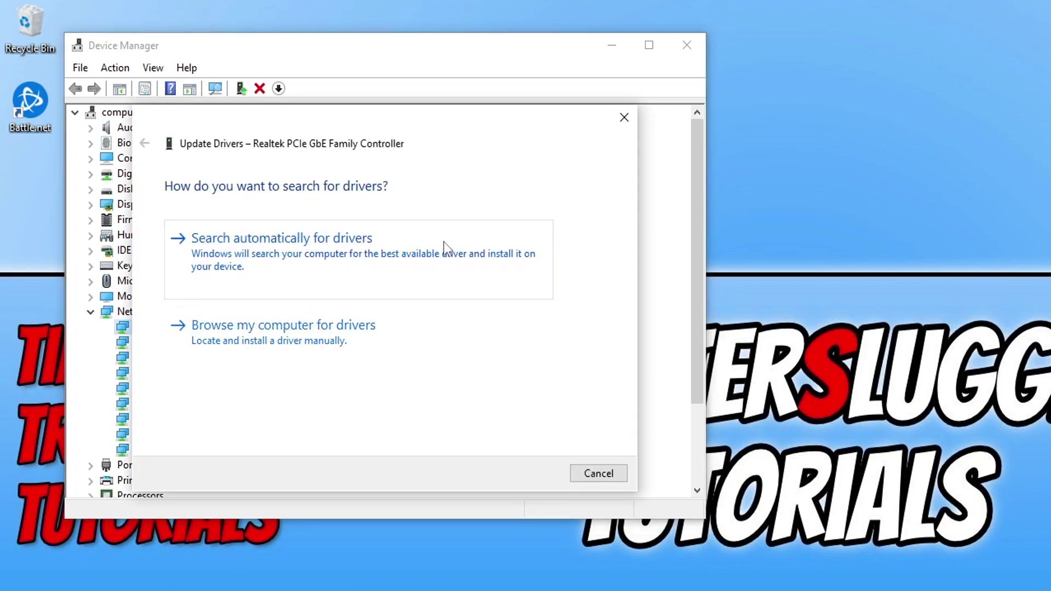
{"action": "left_click", "coordinate": [405, 242]}
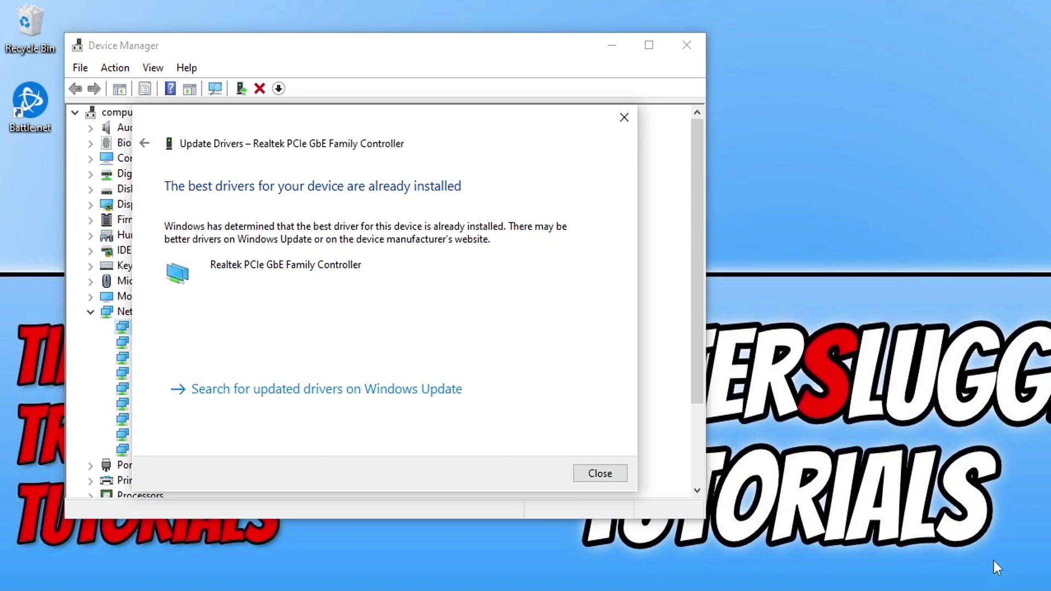
{"action": "left_click", "coordinate": [576, 474]}
{"action": "left_click", "coordinate": [691, 50]}
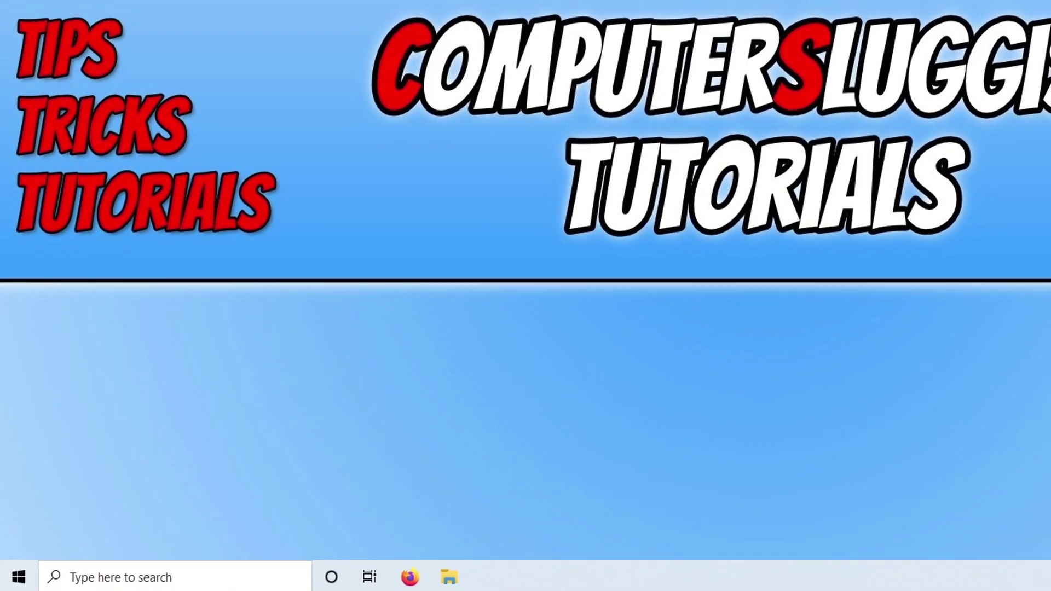
Open Windows Defender Firewall's list of allowed apps via Start search.
{"action": "left_click", "coordinate": [17, 584]}
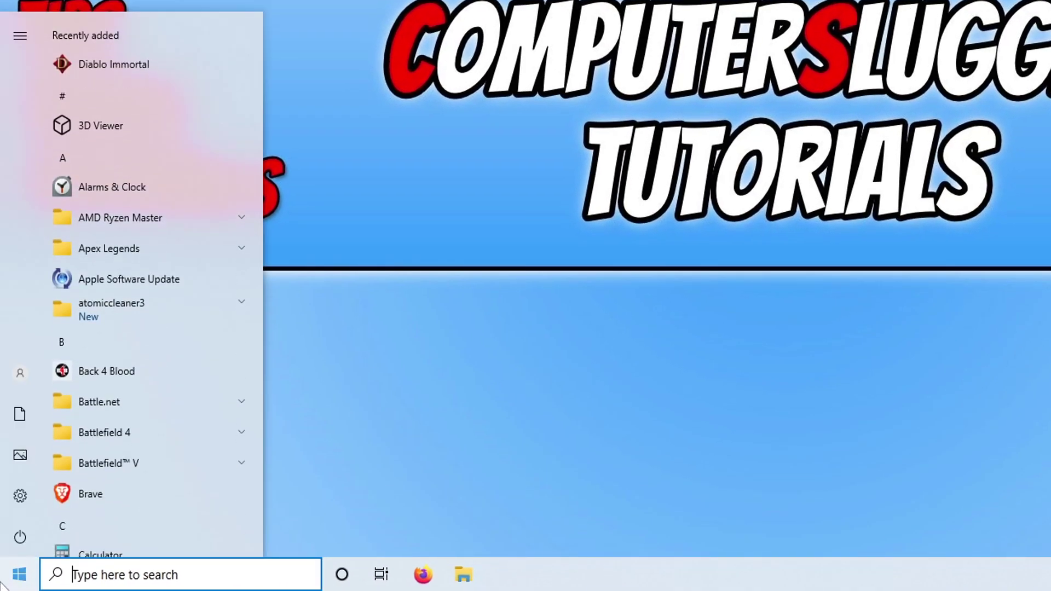
{"action": "type", "text": "windows "}
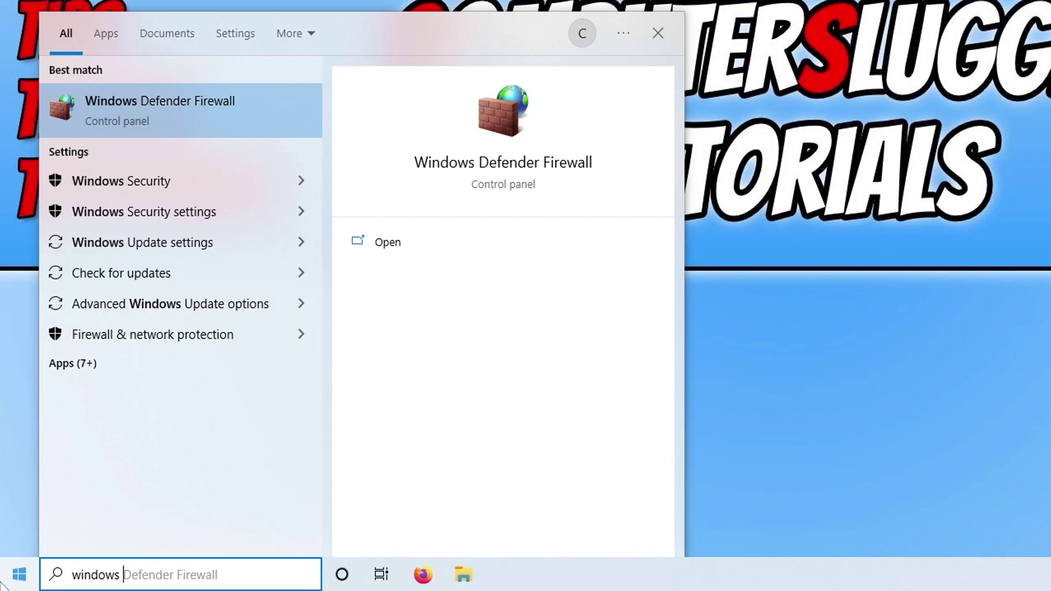
{"action": "type", "text": "defe"}
{"action": "key", "text": "Return"}
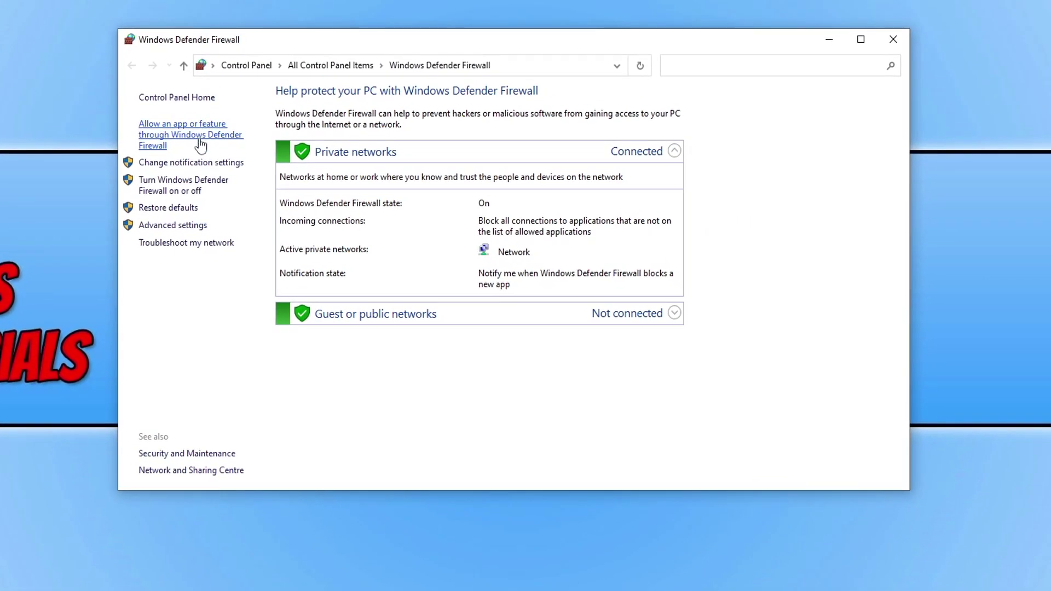
{"action": "left_click", "coordinate": [211, 142]}
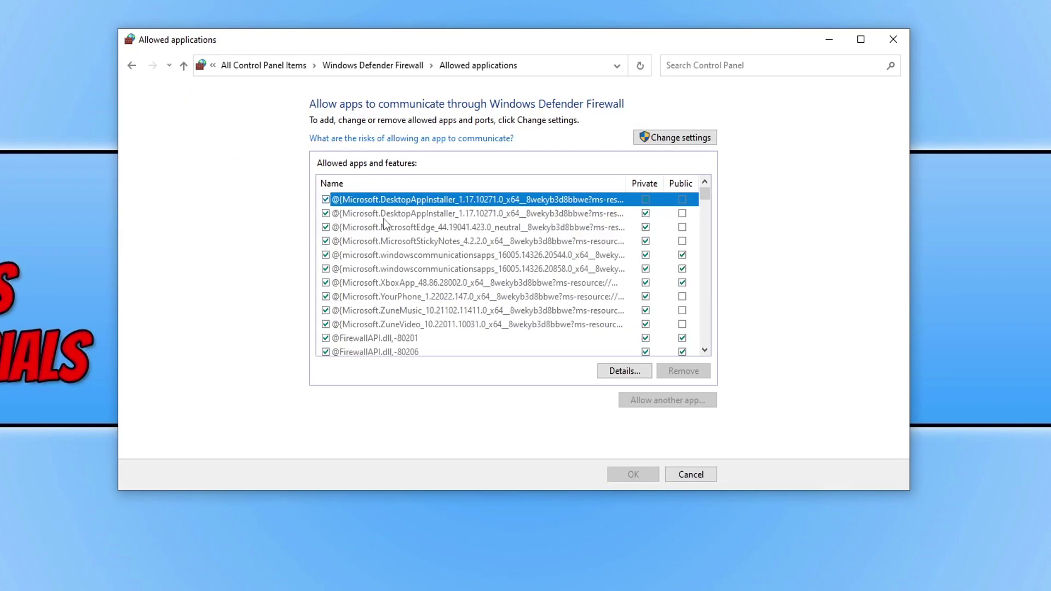
Jump the allowed apps list to the D entries and unlock it with Change settings.
{"action": "left_click", "coordinate": [410, 229]}
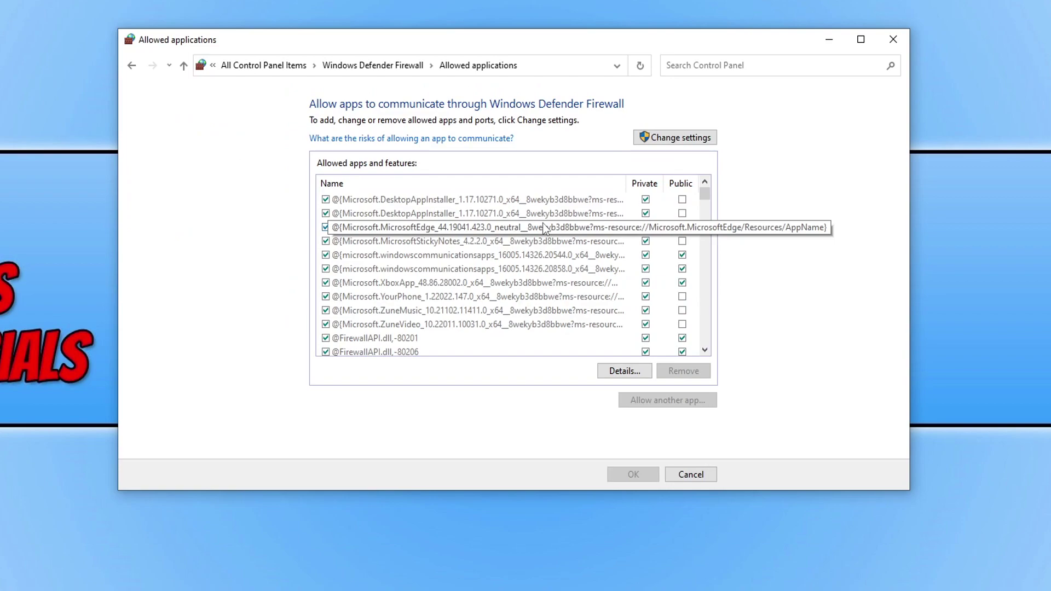
{"action": "key", "text": "d"}
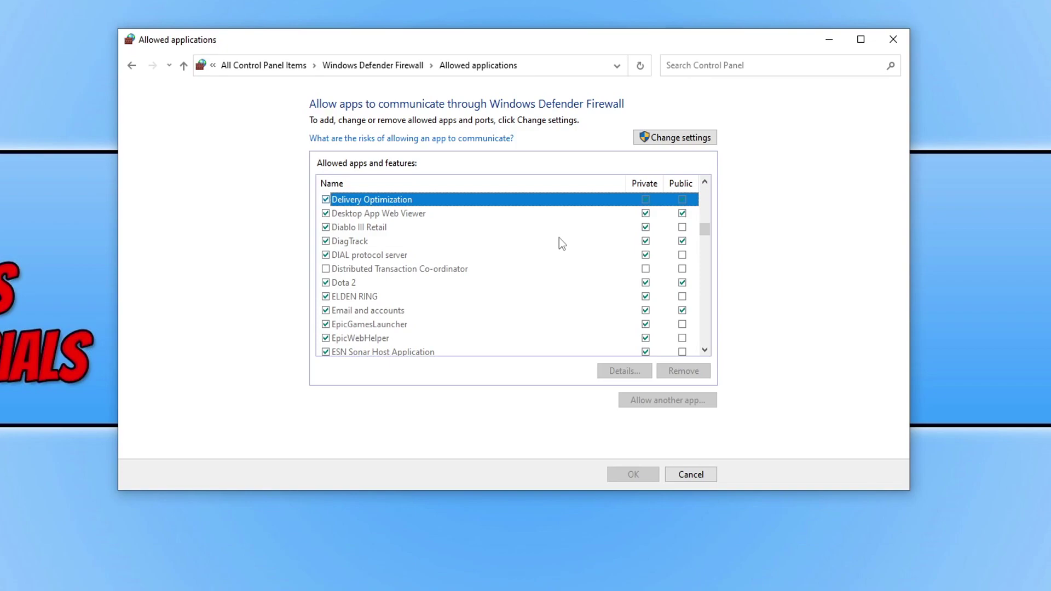
{"action": "left_click", "coordinate": [701, 139]}
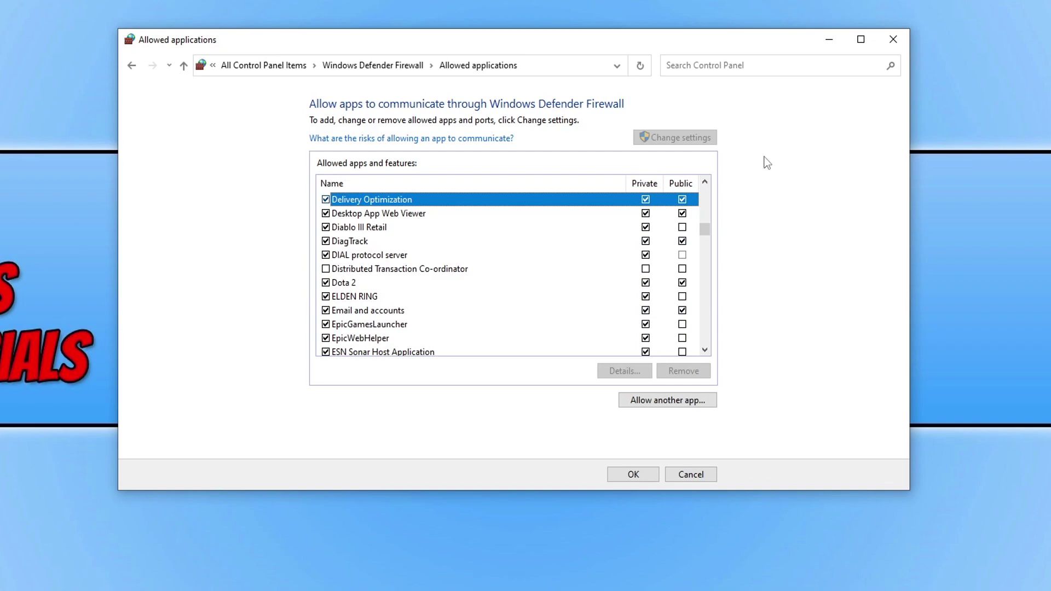
Browse to and add the Diablo Immortal Launcher as an allowed app, then save with OK.
{"action": "left_click", "coordinate": [699, 402]}
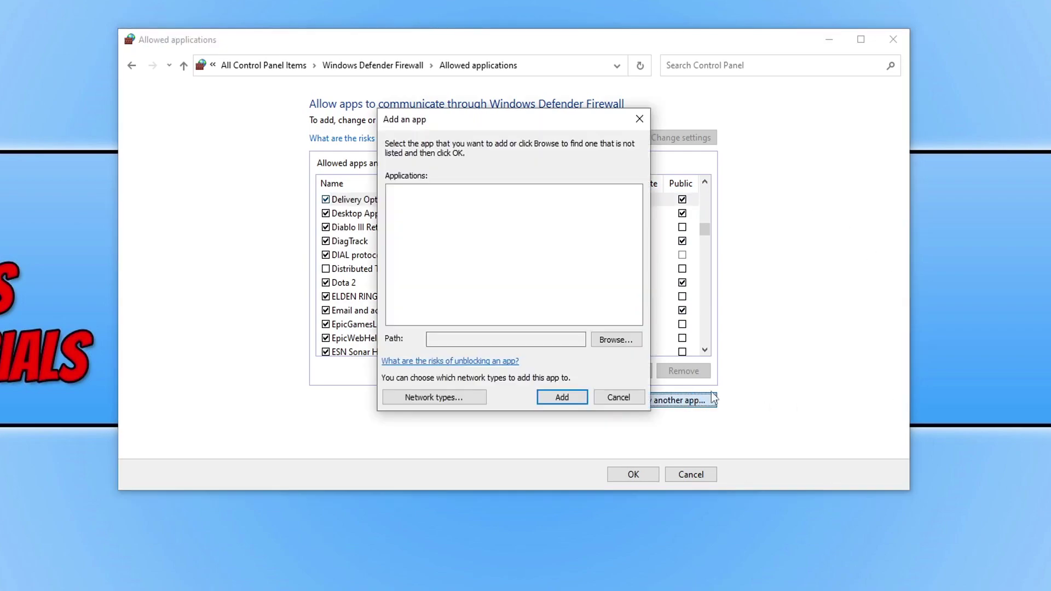
{"action": "left_click", "coordinate": [620, 340]}
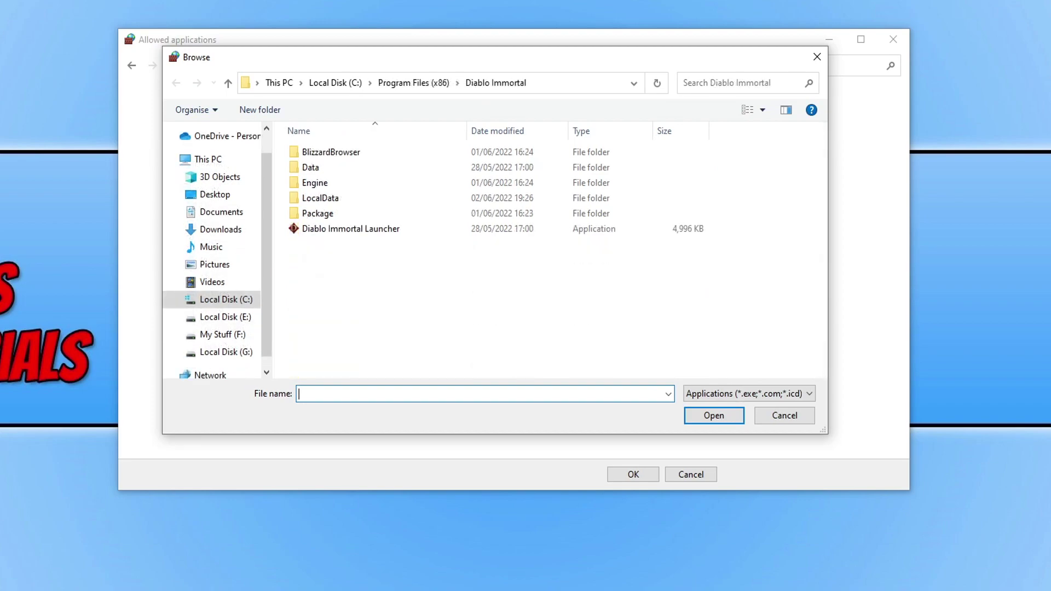
{"action": "left_click", "coordinate": [362, 234]}
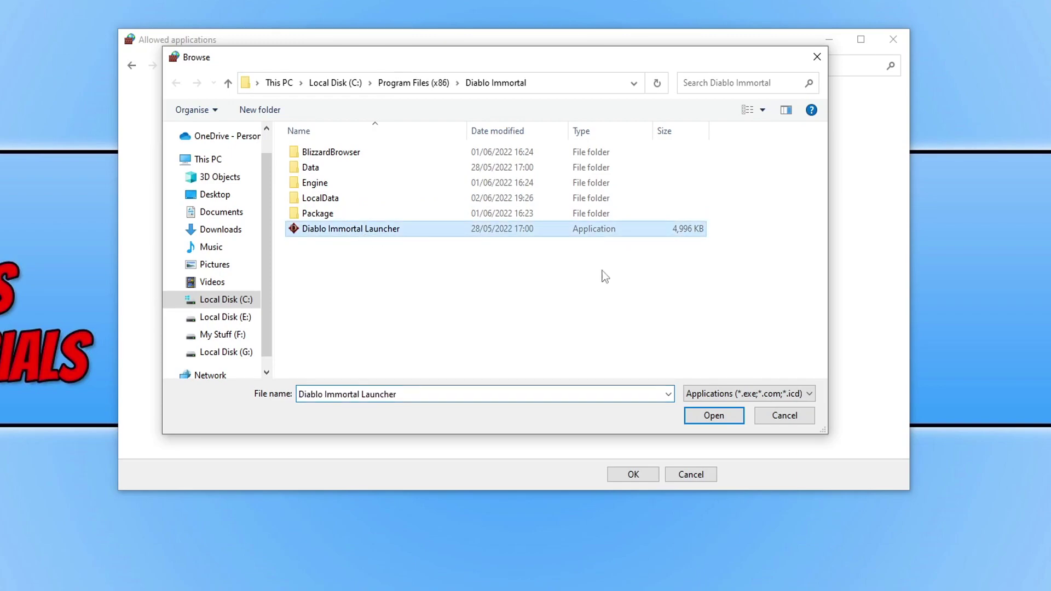
{"action": "left_click", "coordinate": [721, 419]}
{"action": "left_click", "coordinate": [568, 401]}
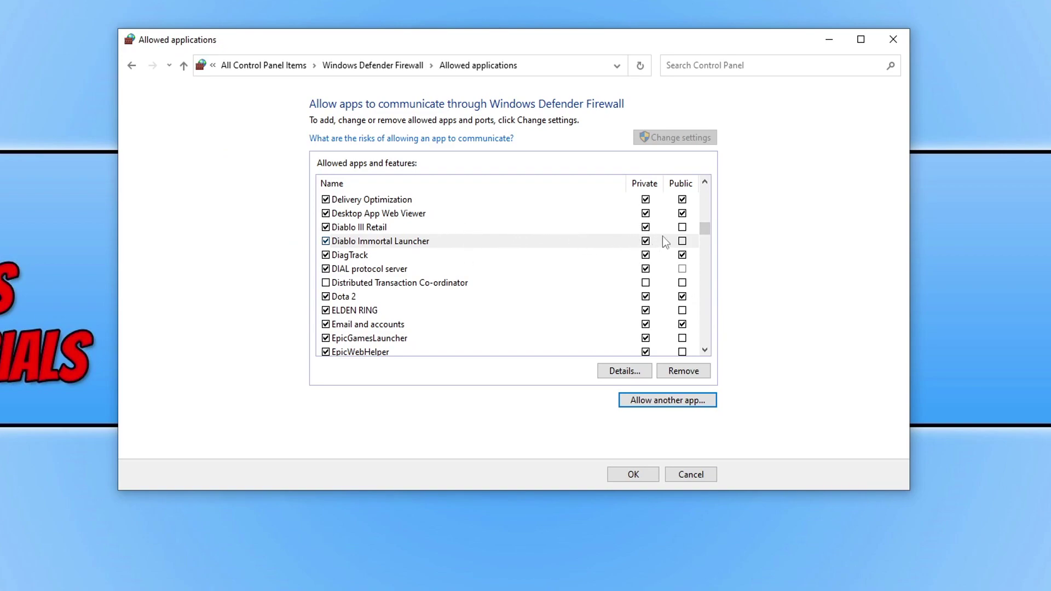
{"action": "left_click", "coordinate": [651, 473]}
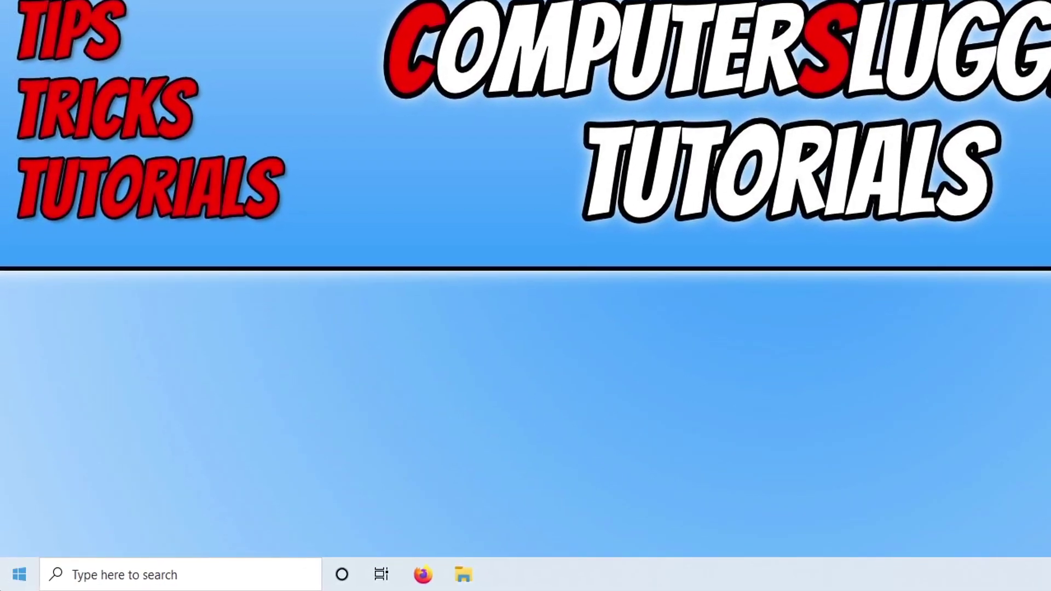
Run the Internet Connections troubleshooter from Settings' Additional troubleshooters, then close it.
{"action": "right_click", "coordinate": [17, 576]}
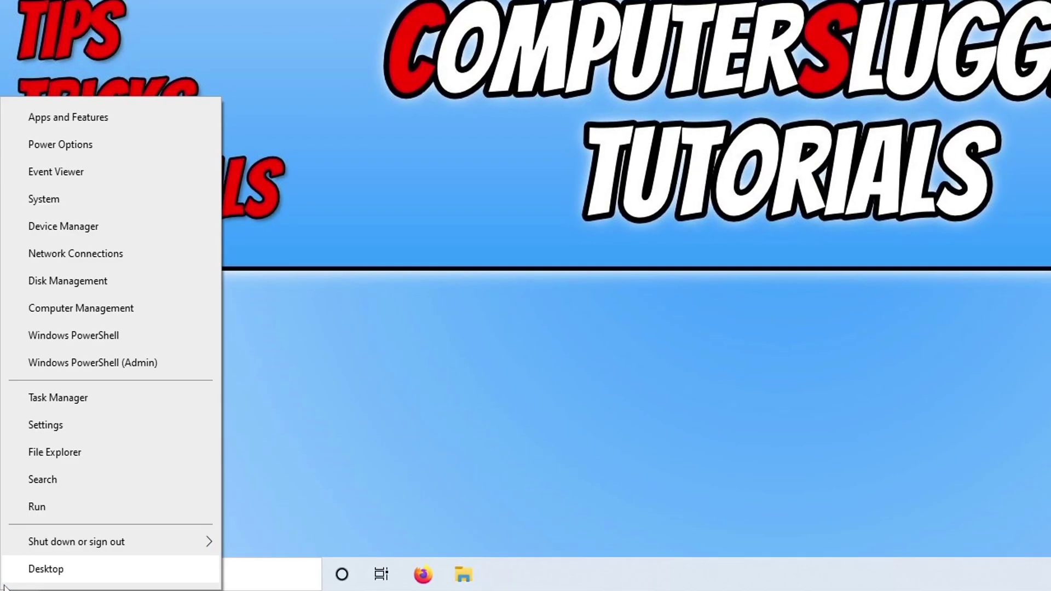
{"action": "left_click", "coordinate": [85, 430]}
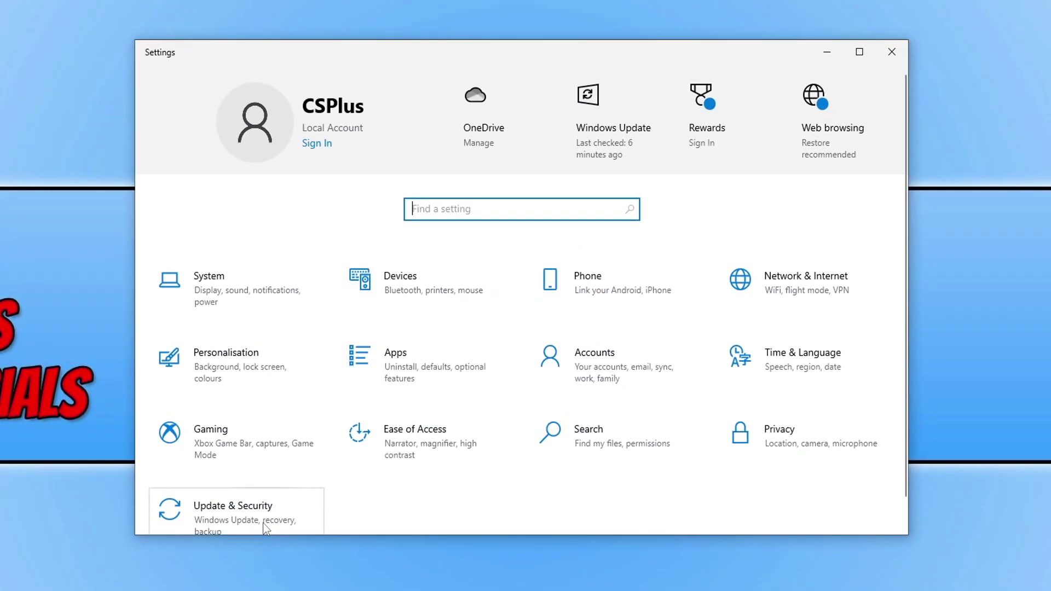
{"action": "left_click", "coordinate": [264, 528]}
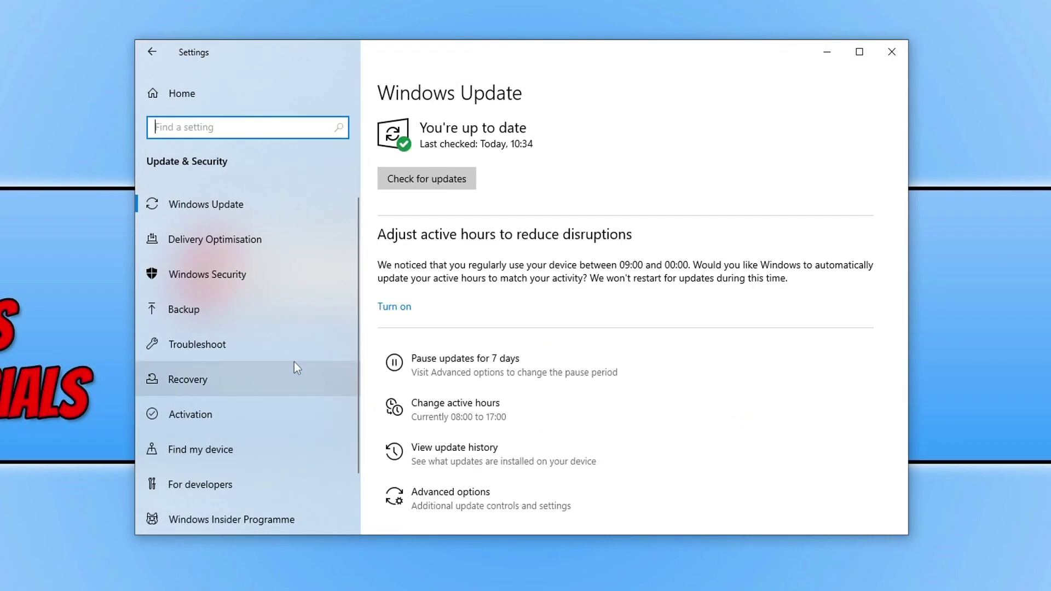
{"action": "left_click", "coordinate": [295, 348]}
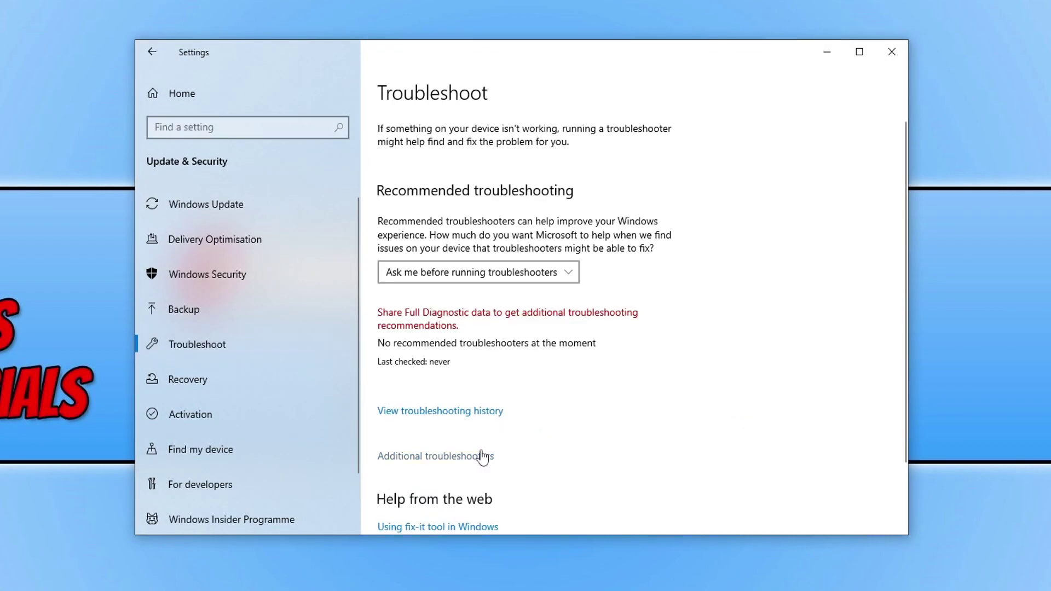
{"action": "left_click", "coordinate": [481, 455]}
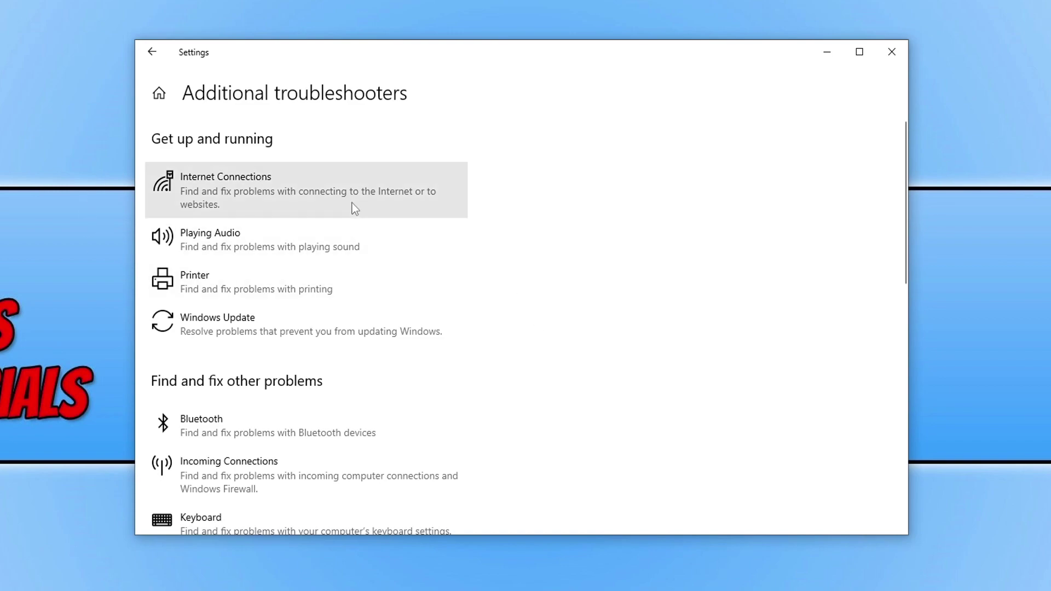
{"action": "left_click", "coordinate": [354, 206]}
{"action": "left_click", "coordinate": [439, 242]}
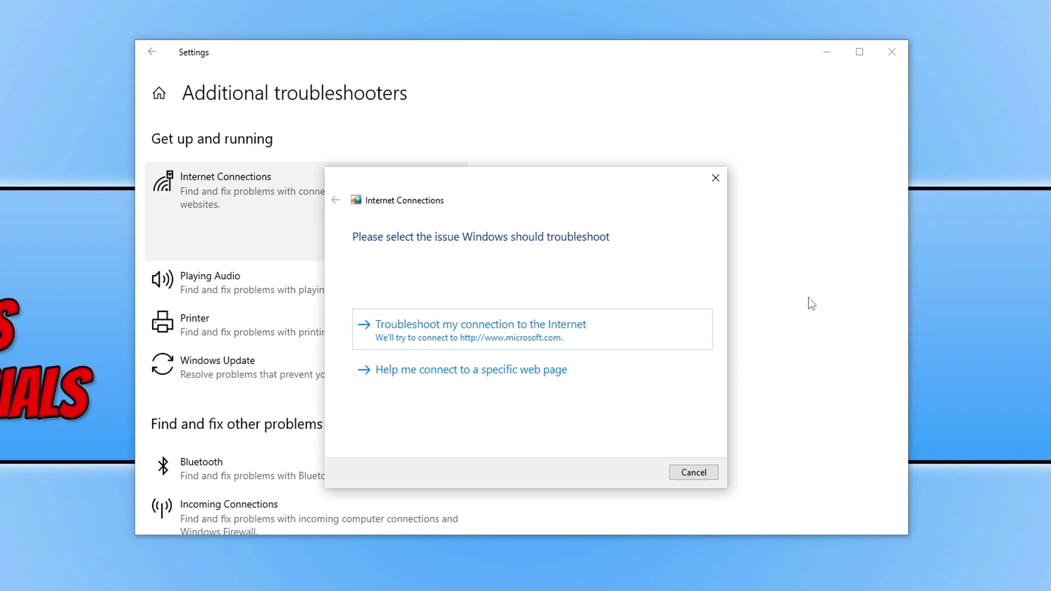
{"action": "left_click", "coordinate": [697, 476]}
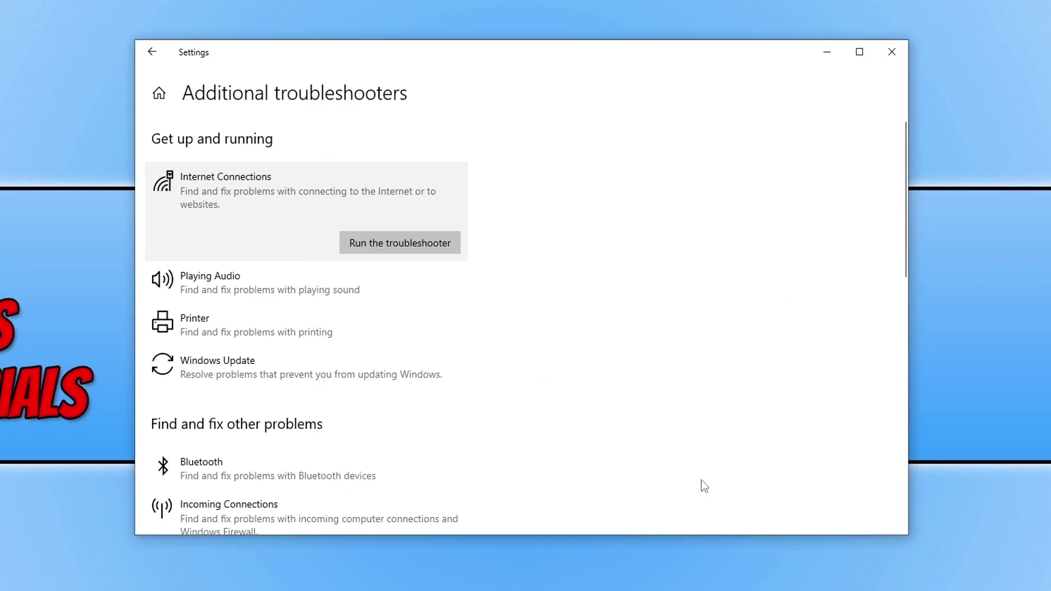
Run the Network Adapter troubleshooter from the same list.
{"action": "scroll", "coordinate": [621, 342], "scroll_direction": "down", "scroll_amount": 5}
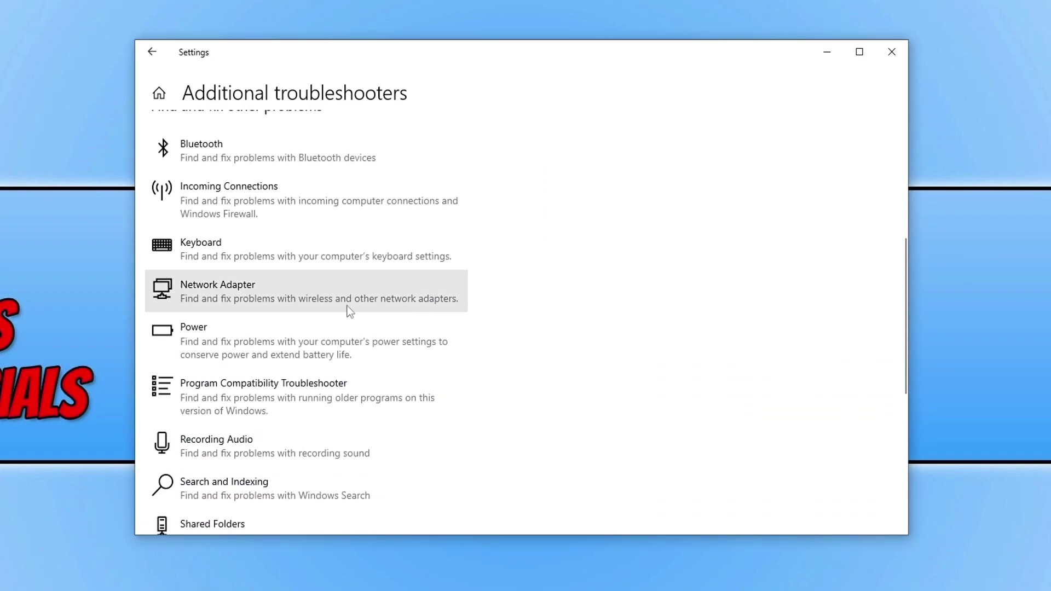
{"action": "left_click", "coordinate": [276, 297]}
{"action": "left_click", "coordinate": [398, 336]}
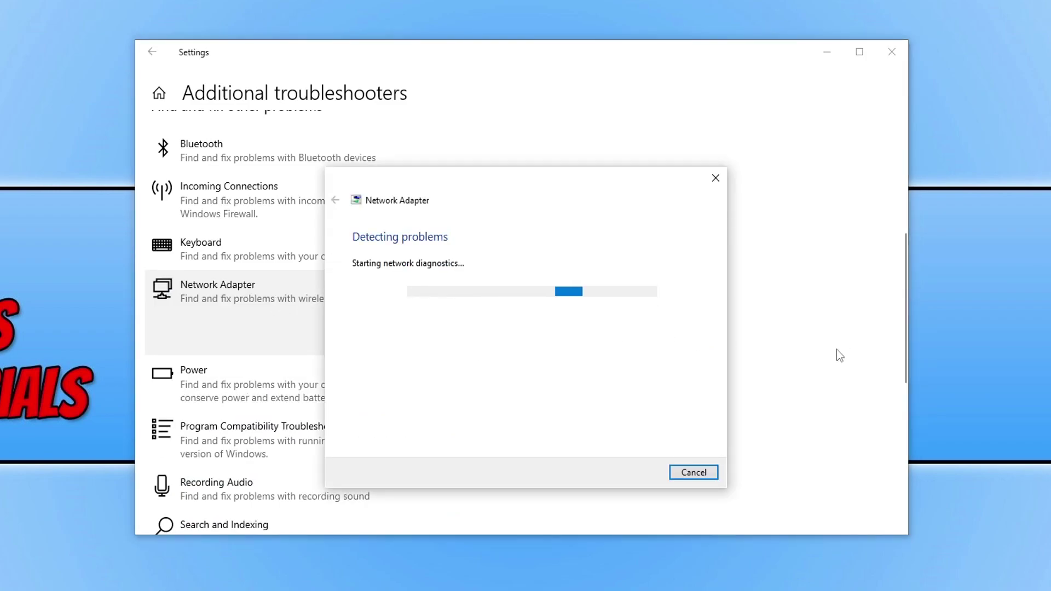